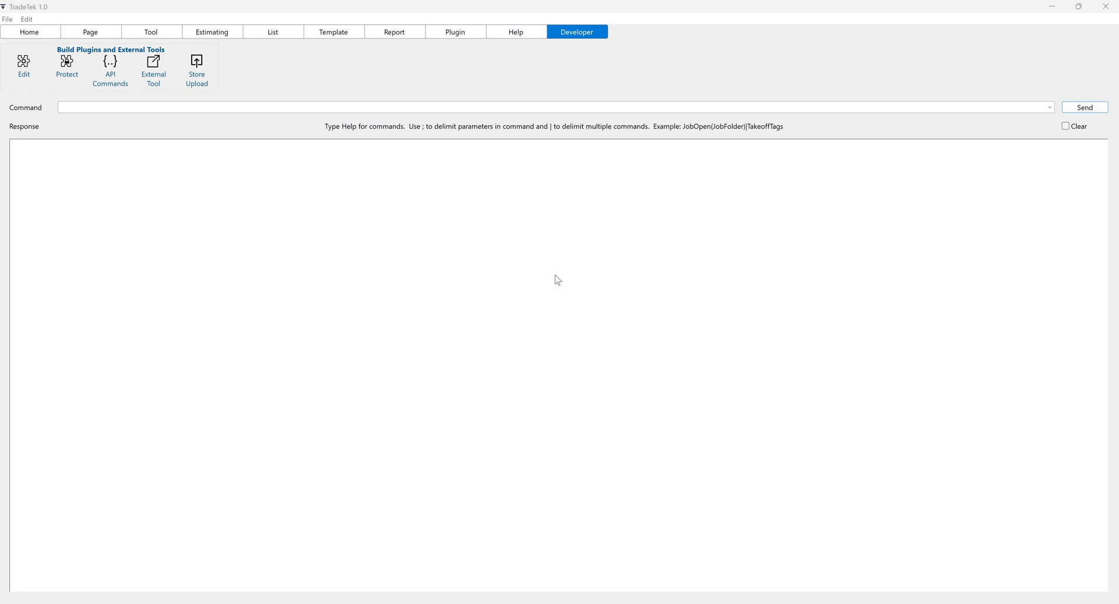
- Show the preferences folder from the program preferences and browse to TradeTek > Plugins > Sort List
left_click(10, 19)
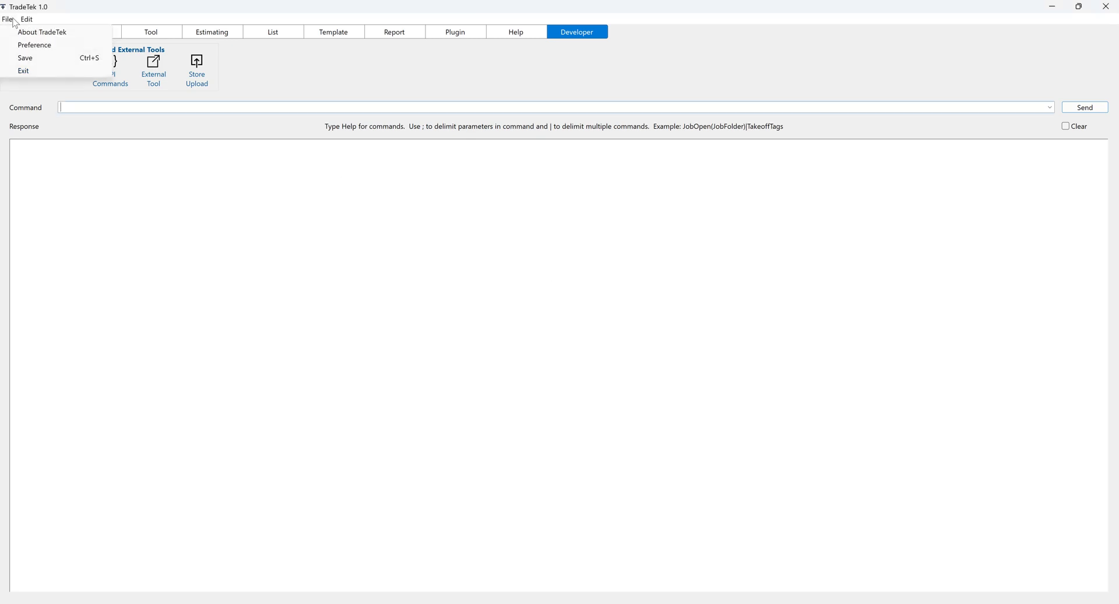
left_click(34, 46)
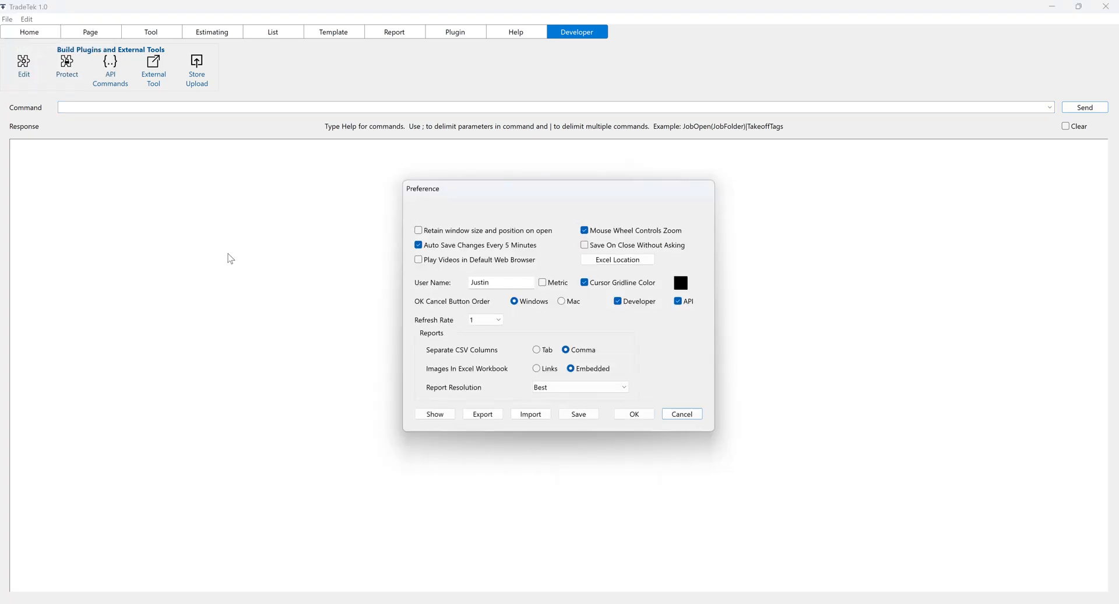
left_click(443, 415)
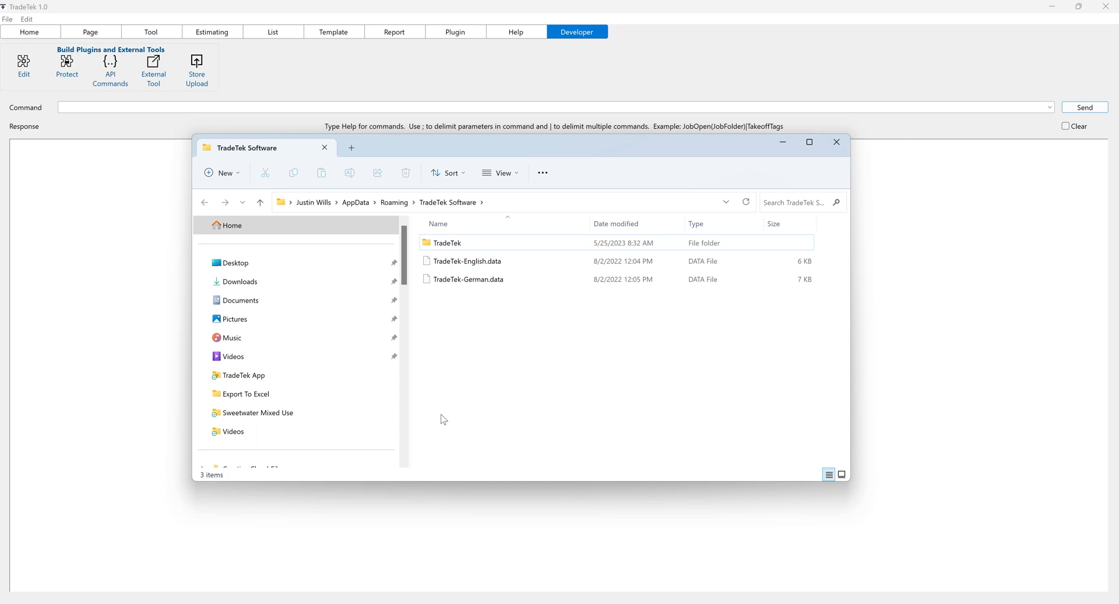
double_click(453, 247)
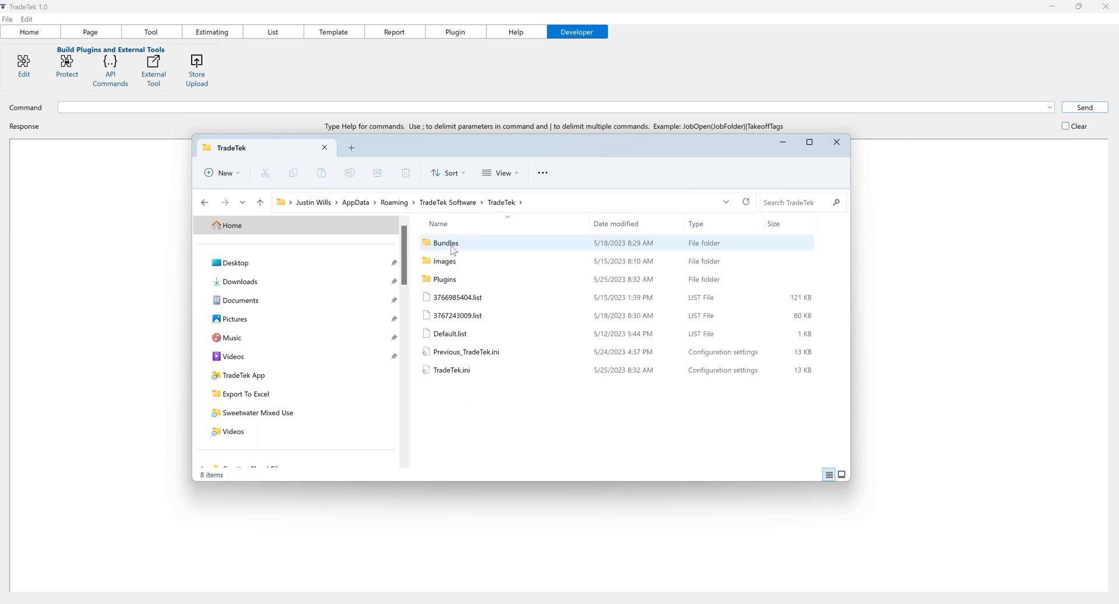
double_click(454, 281)
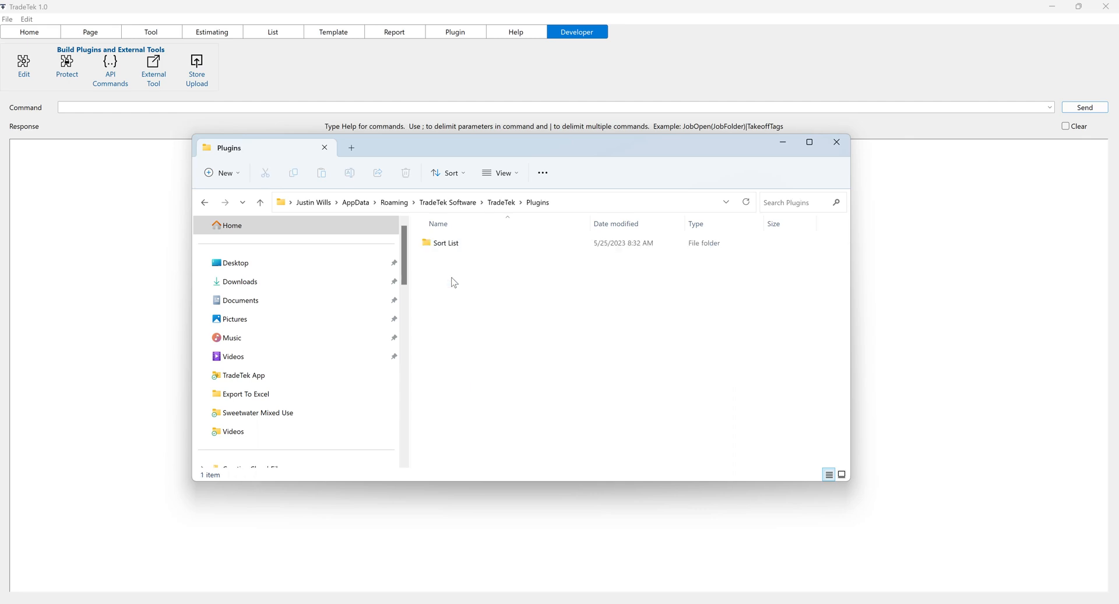
left_click(479, 250)
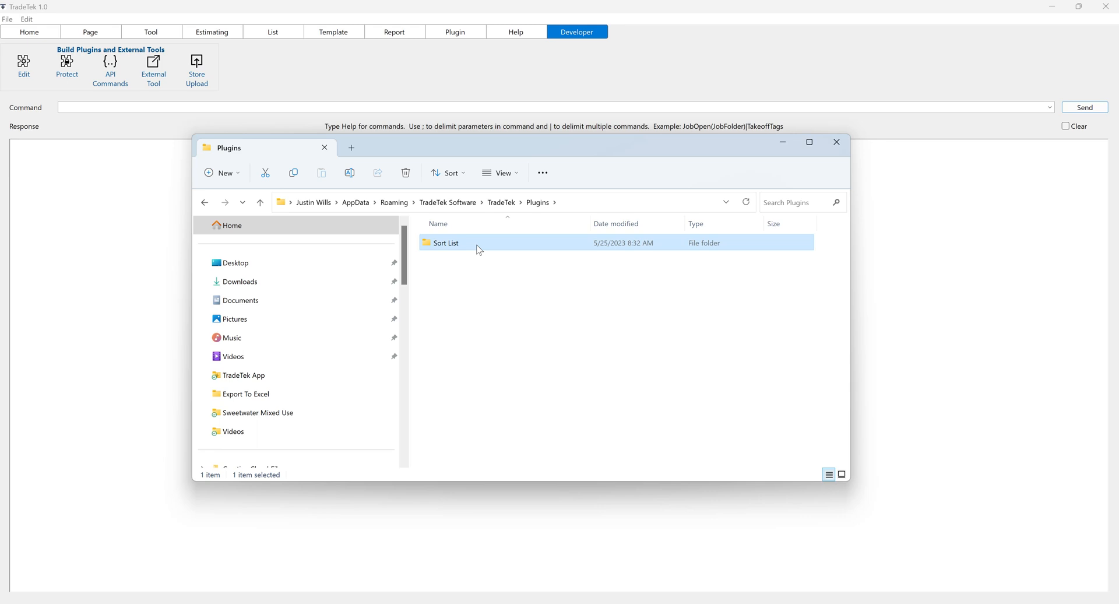
mouse_move(471, 244)
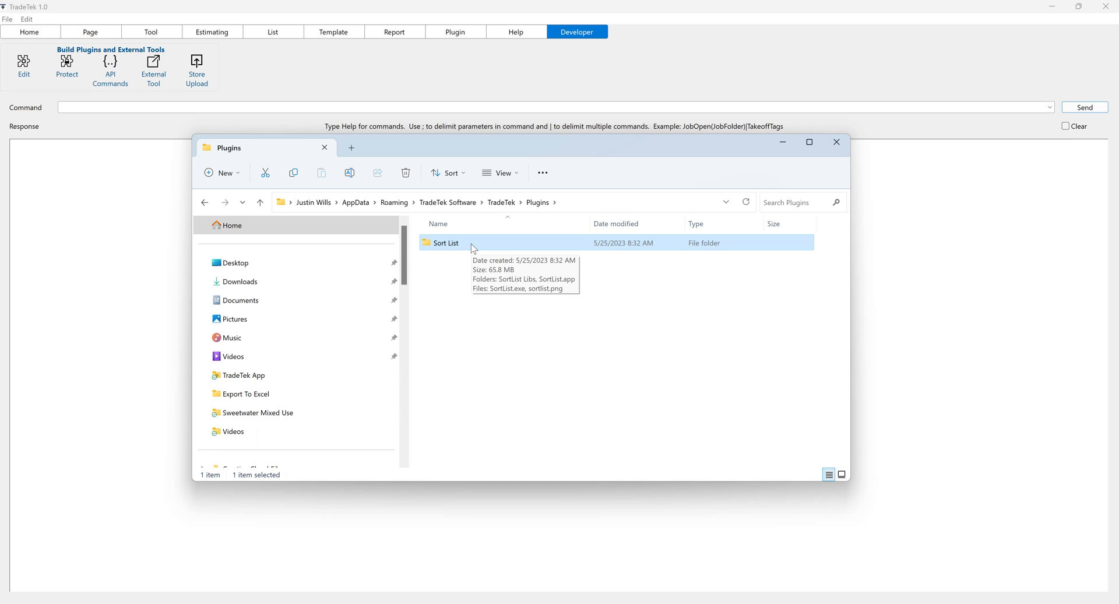
double_click(471, 243)
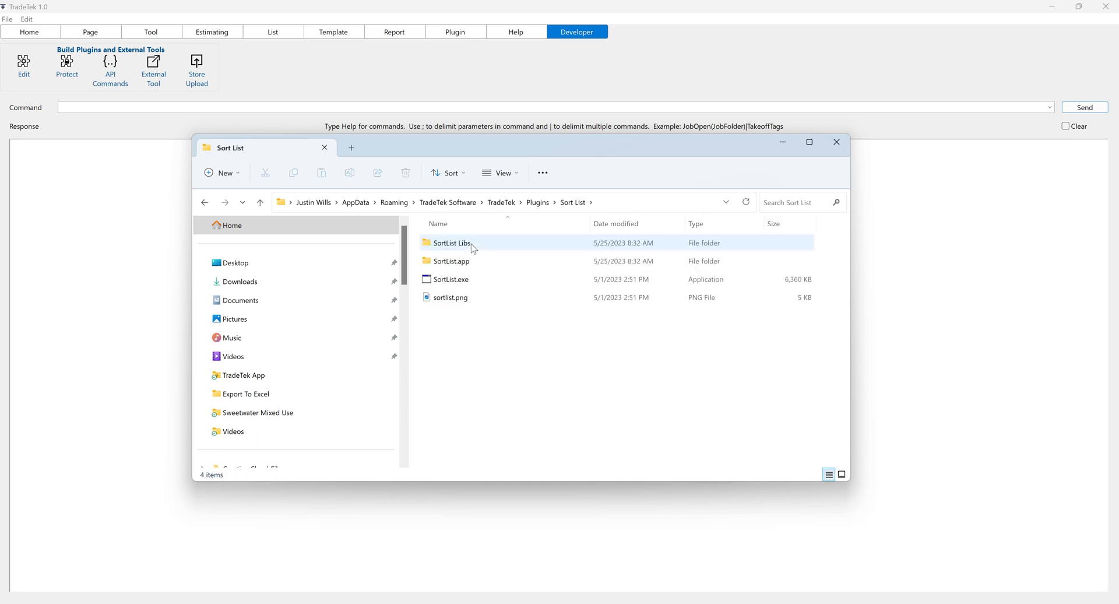
- Examine the app, executable, library folder and icon image in the Sort List folder, and close the folder and preferences
left_click(479, 264)
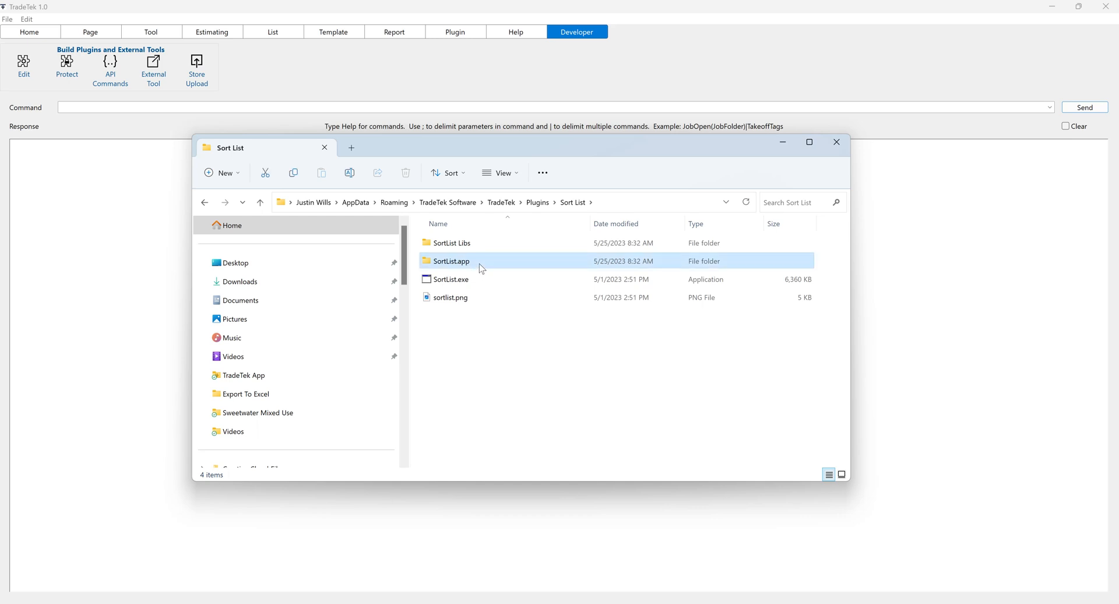
left_click(481, 282)
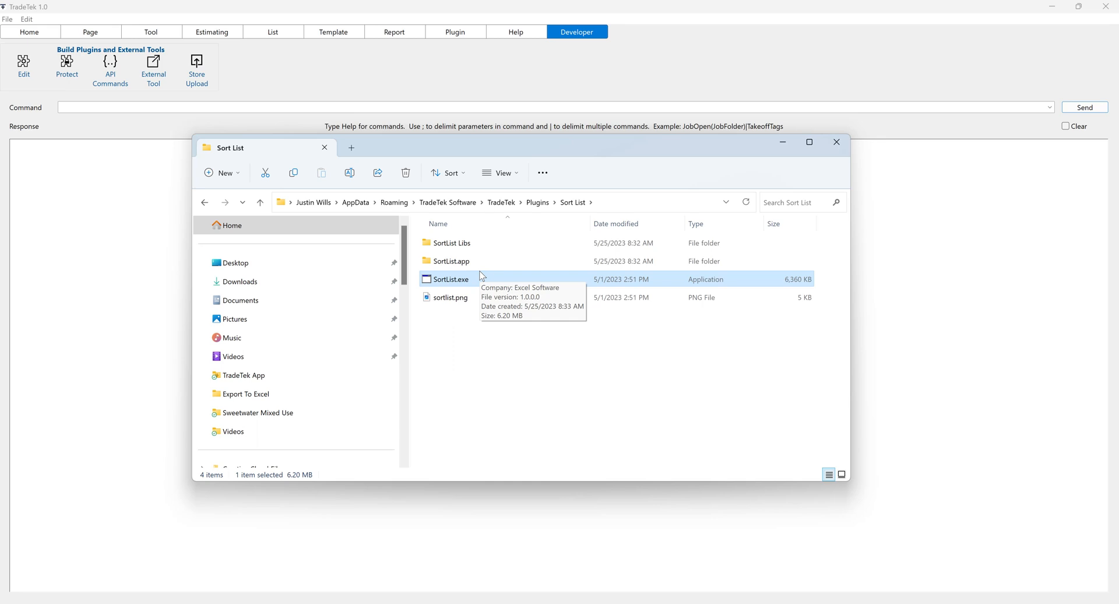
left_click(472, 245)
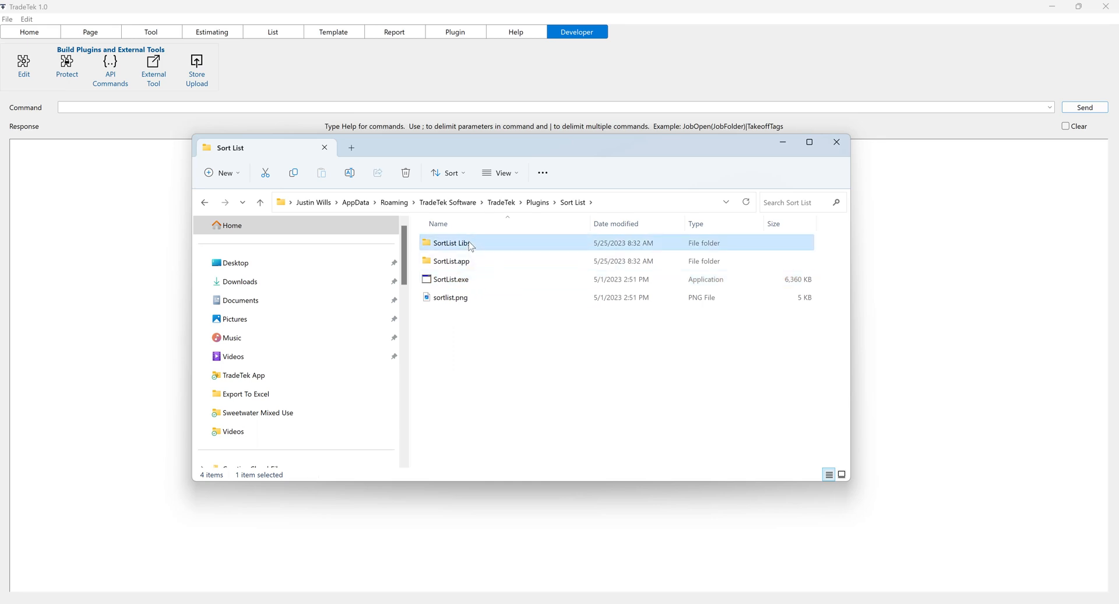
left_click(477, 304)
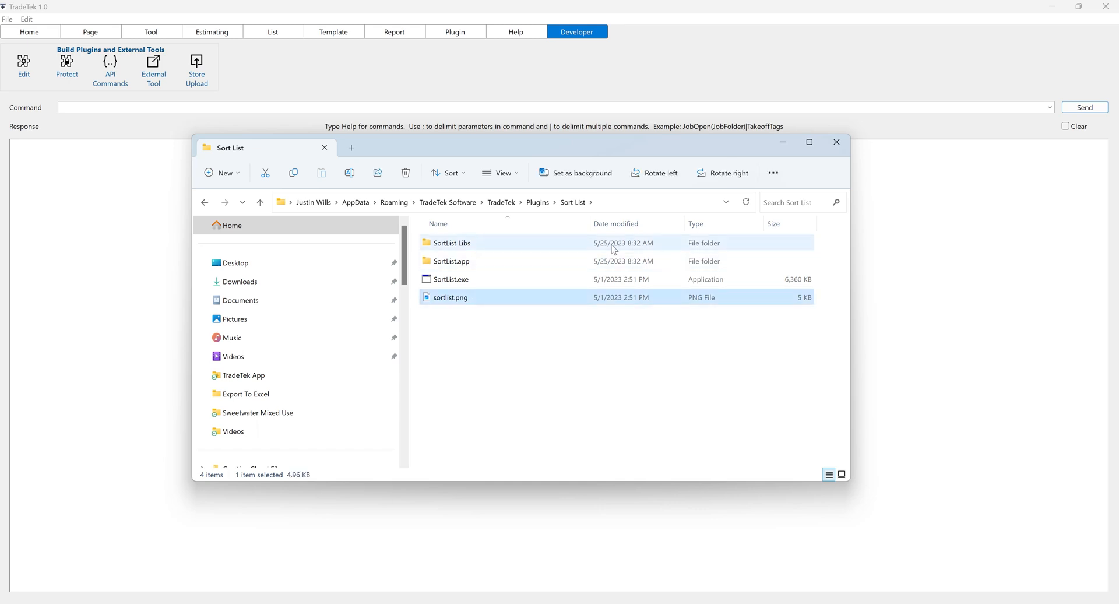
left_click(837, 142)
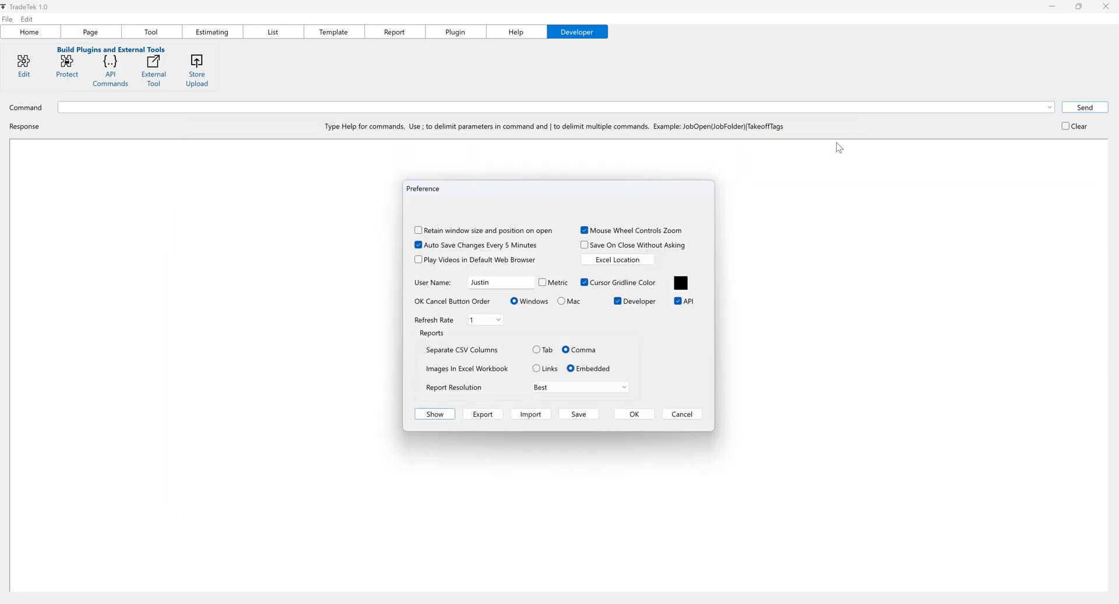
left_click(634, 414)
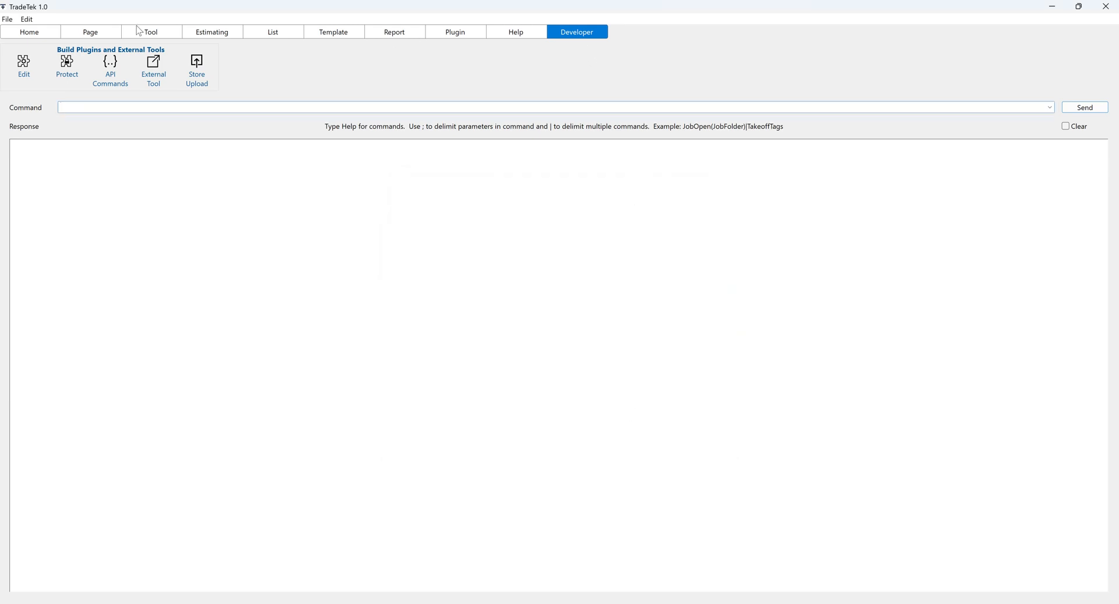
- Check the Developer option in the program preferences and accept them as they are
left_click(8, 19)
left_click(25, 47)
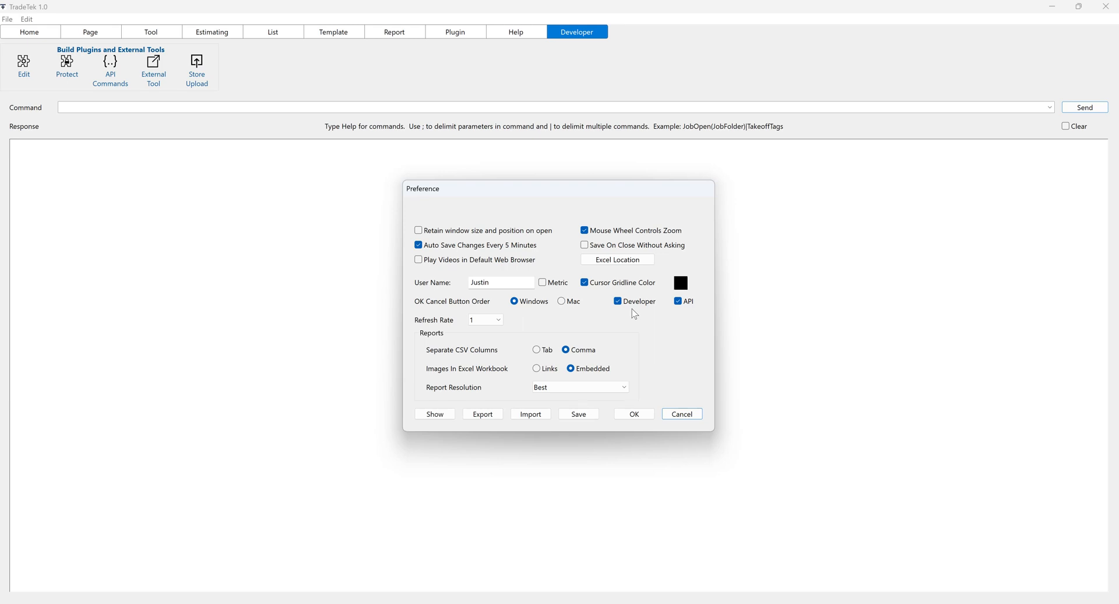
left_click(641, 417)
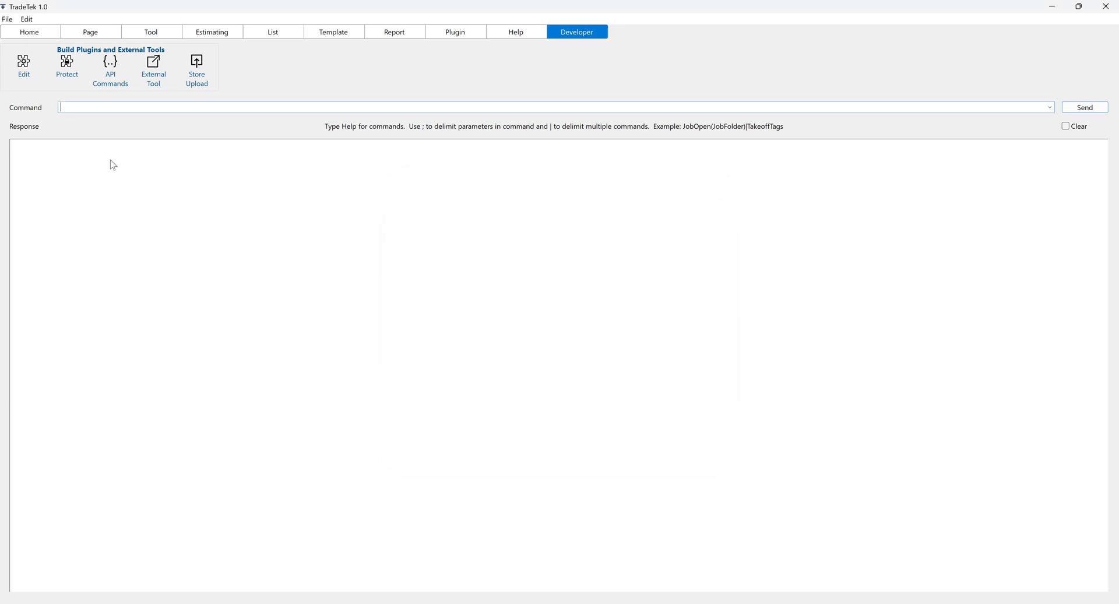
- Open the plugin editor and set plugin 1's folder to Sort List inside the Plugins folder
left_click(27, 68)
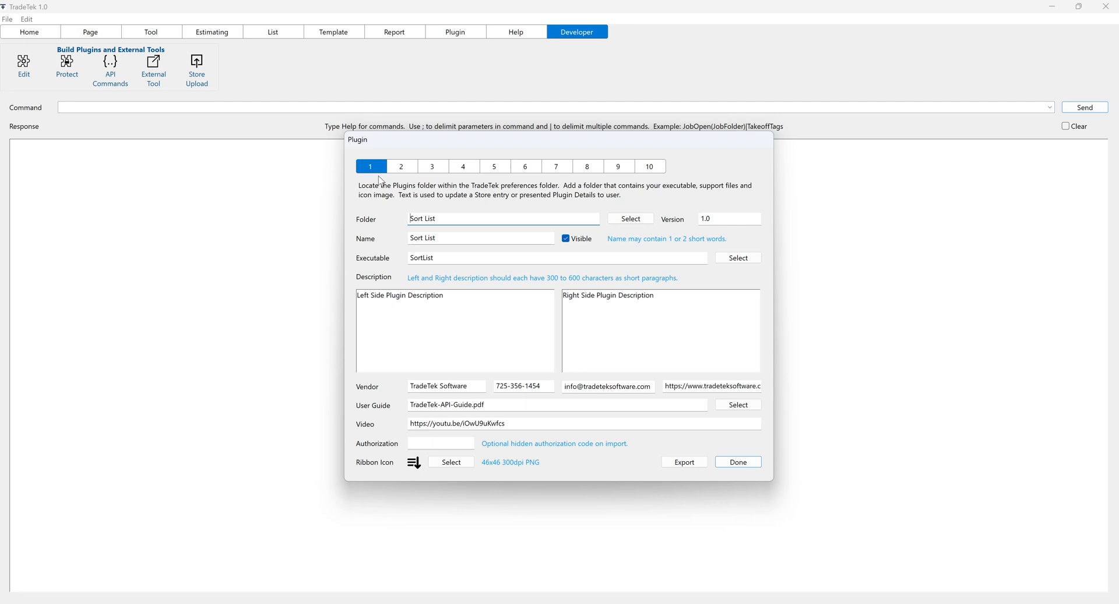
left_click(635, 219)
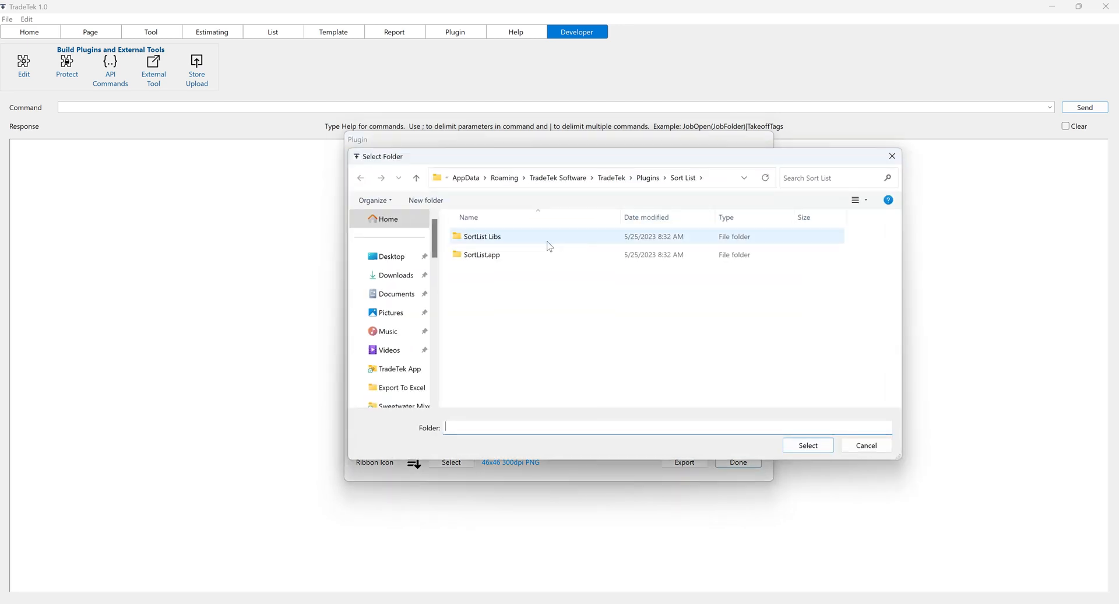
left_click(621, 179)
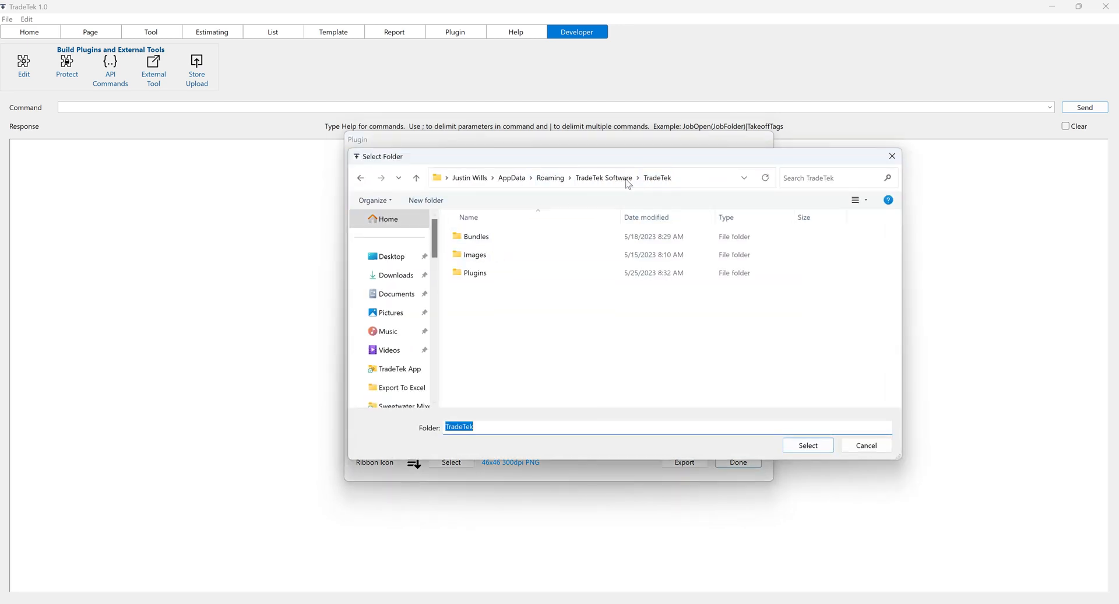
left_click(499, 272)
double_click(499, 272)
left_click(491, 236)
left_click(806, 445)
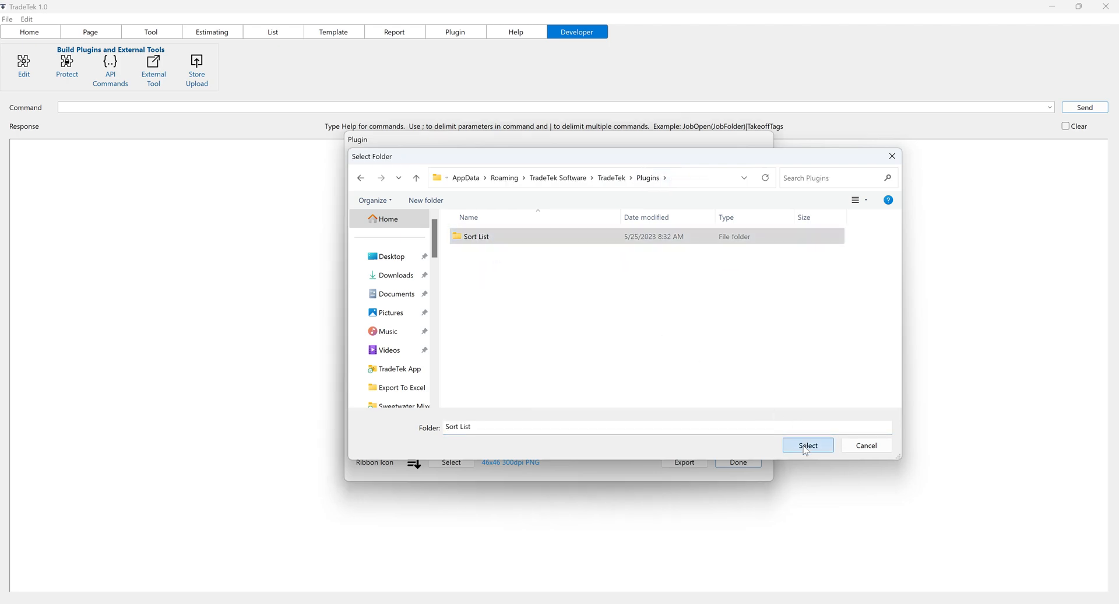
- Review the plugin's version and name, and choose SortList.exe as its executable
double_click(701, 221)
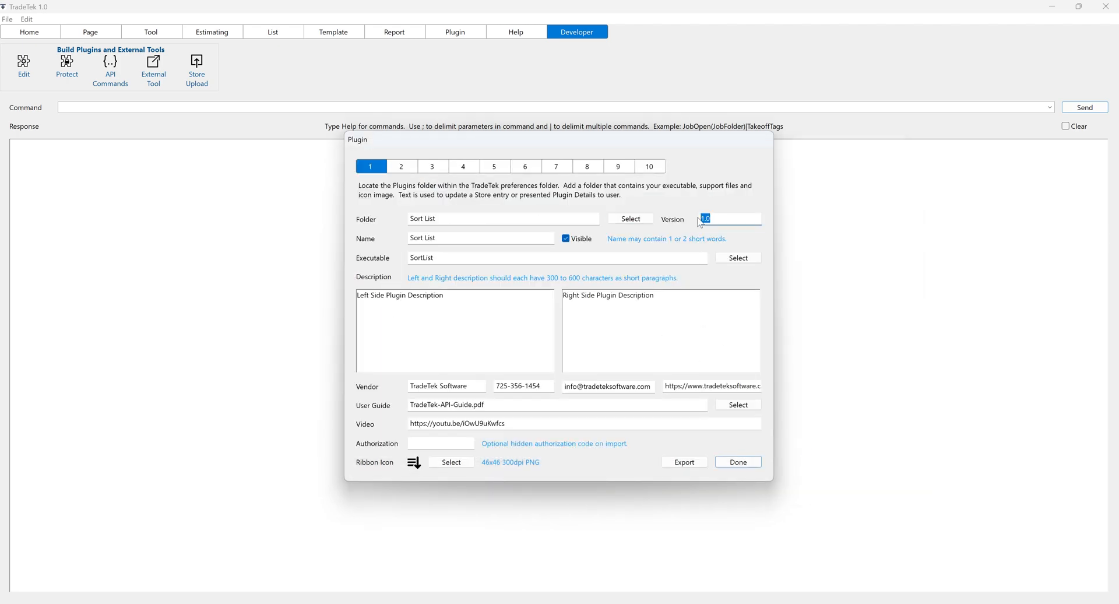
left_click_drag(451, 239, 390, 235)
left_click(735, 258)
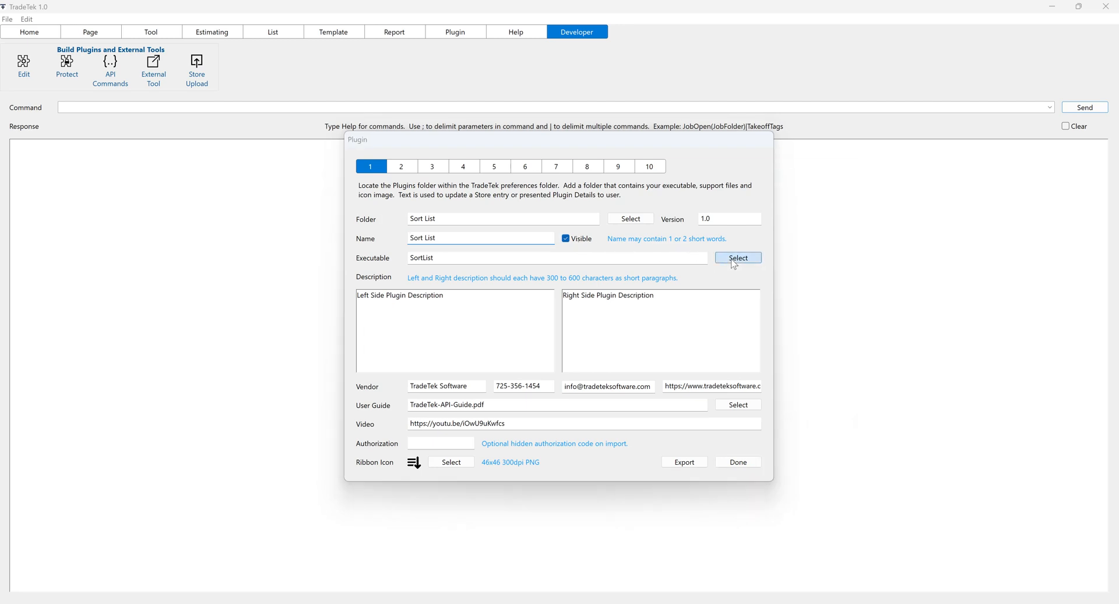
left_click(498, 276)
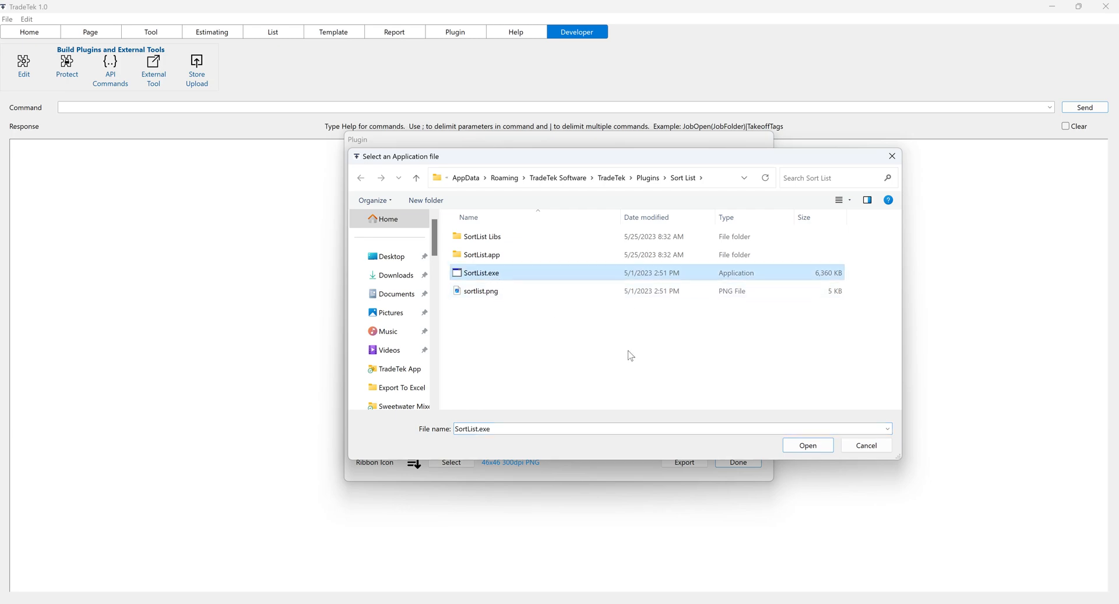
left_click(806, 445)
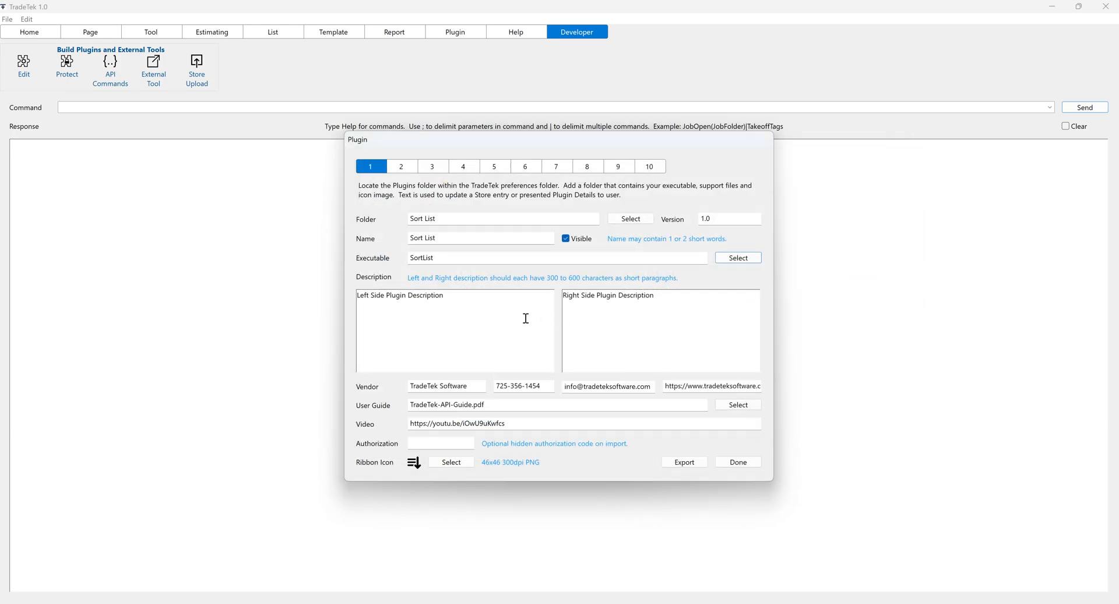
- Review the plugin's two description texts, vendor name, user guide file and video link
left_click_drag(454, 299, 341, 290)
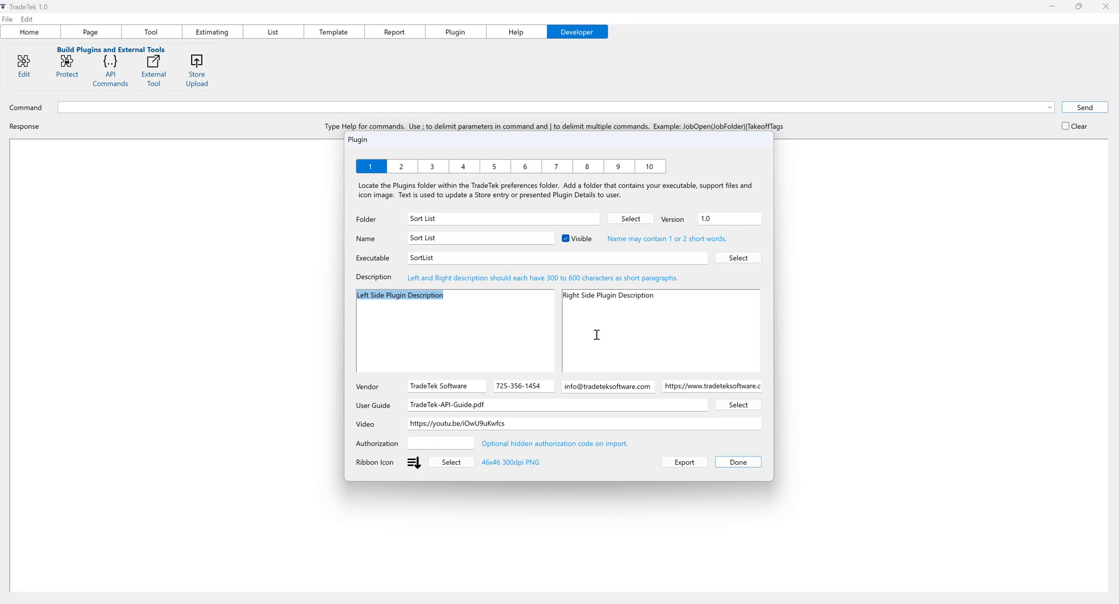
left_click_drag(655, 296, 549, 294)
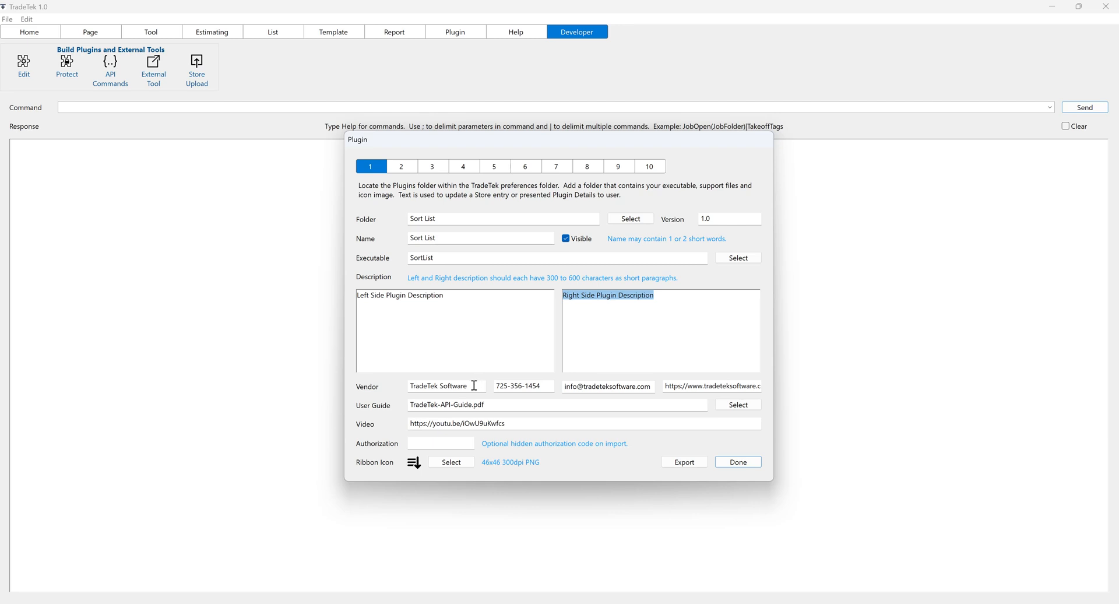
left_click_drag(475, 386, 390, 388)
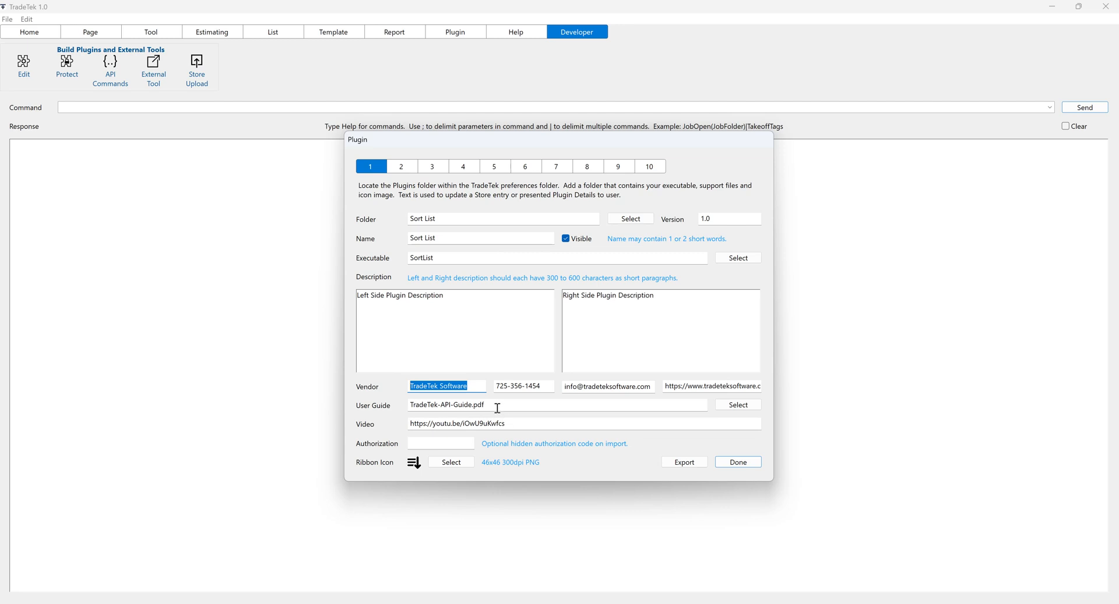
left_click_drag(497, 405, 391, 408)
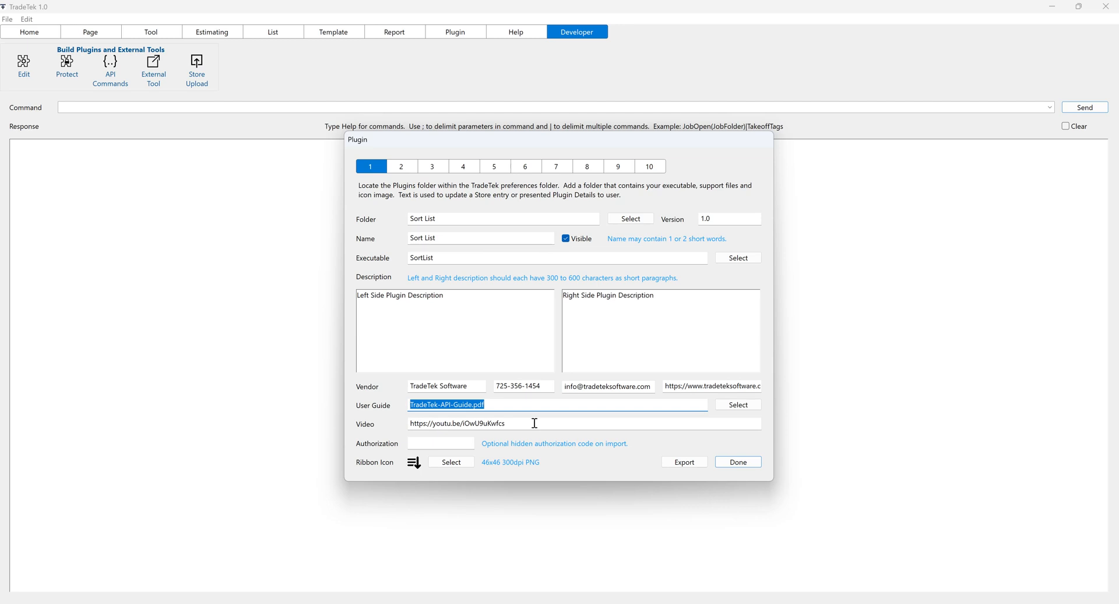
left_click_drag(535, 423, 391, 424)
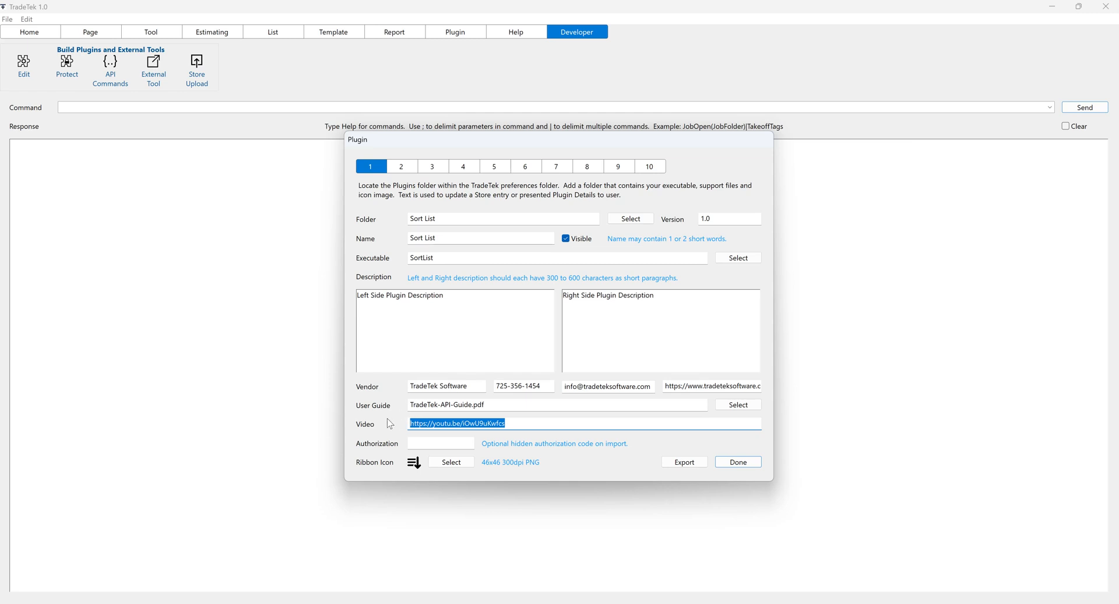
- Enter the plugin's hidden authorization code, choose sortlist.png as its ribbon icon, and finish editing
left_click(420, 443)
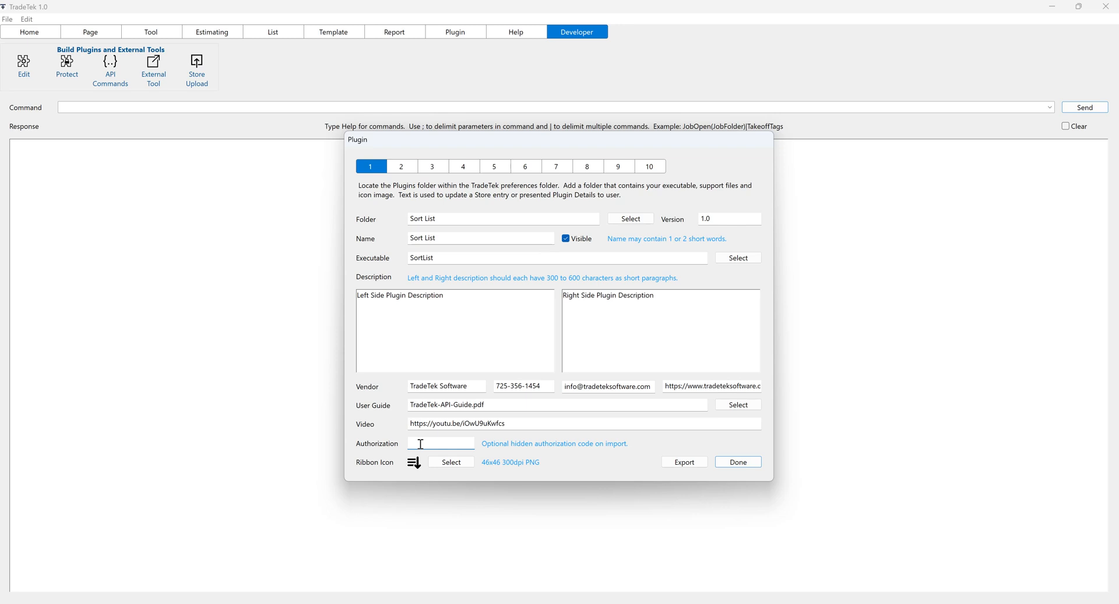
type("******")
left_click(452, 462)
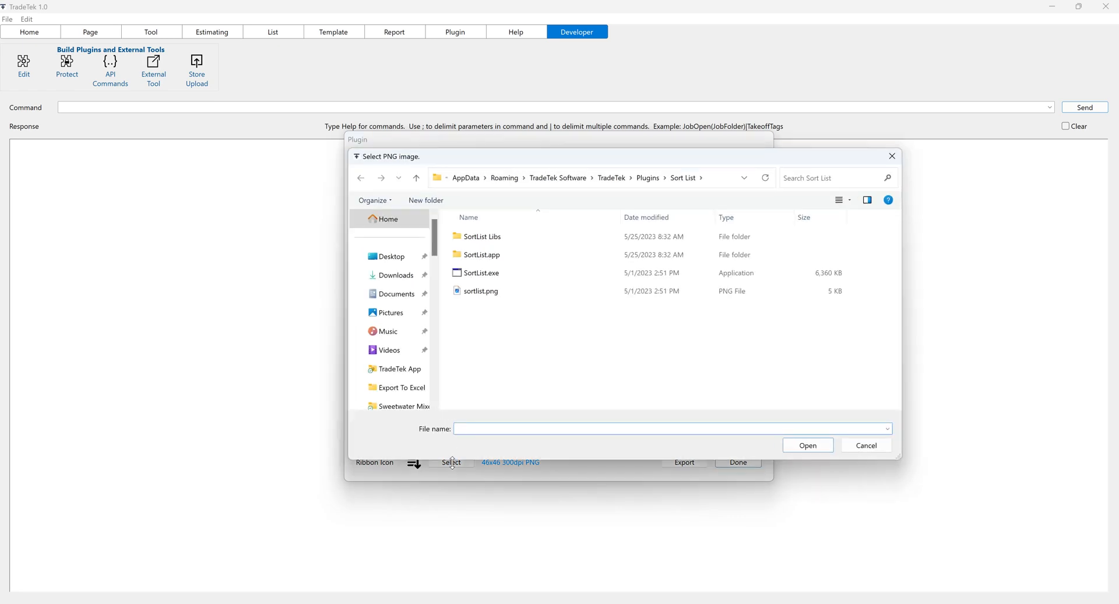
left_click(491, 291)
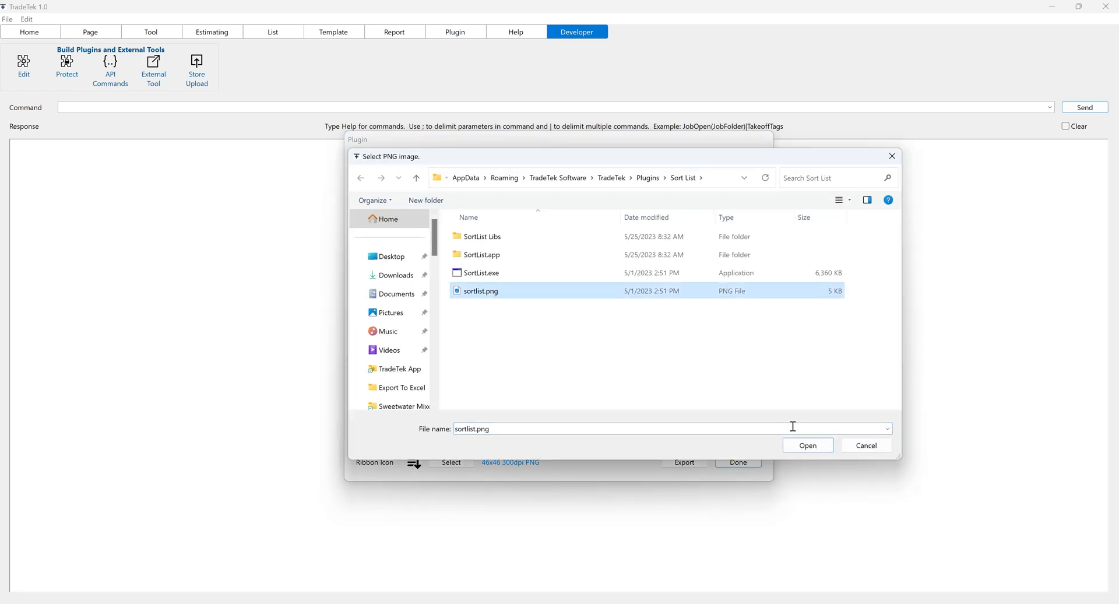
left_click(808, 446)
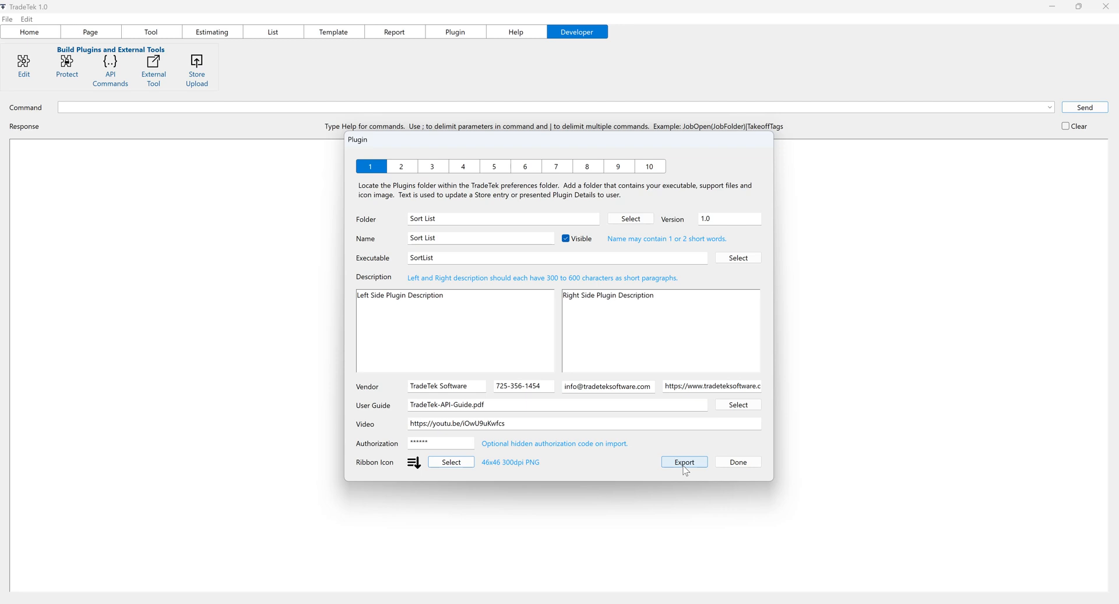
left_click(738, 463)
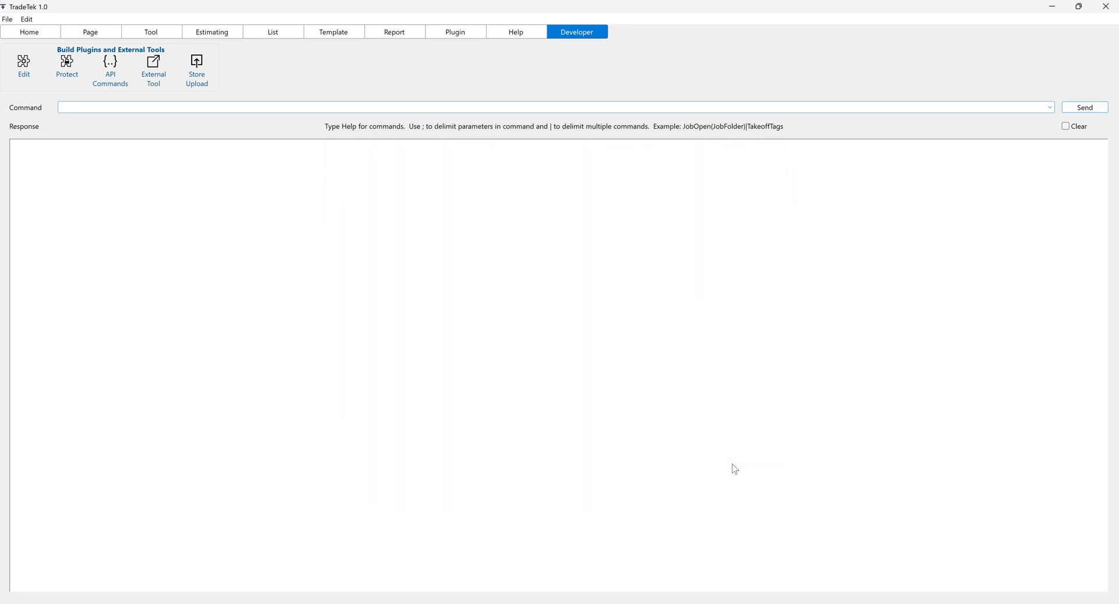
- View the installed plugins and open the plugin details
left_click(457, 36)
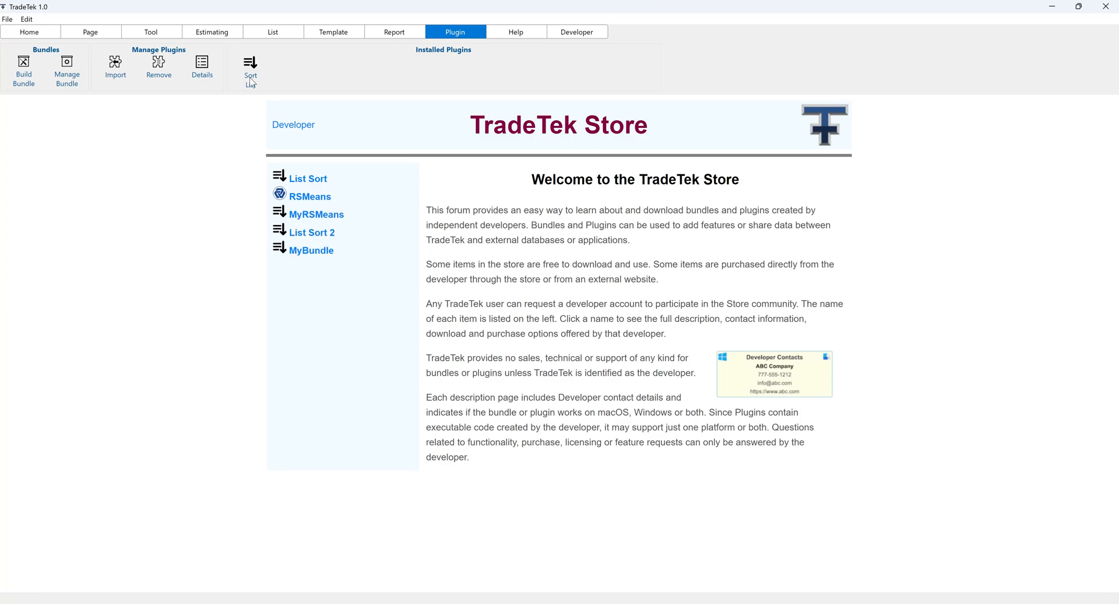
left_click(202, 69)
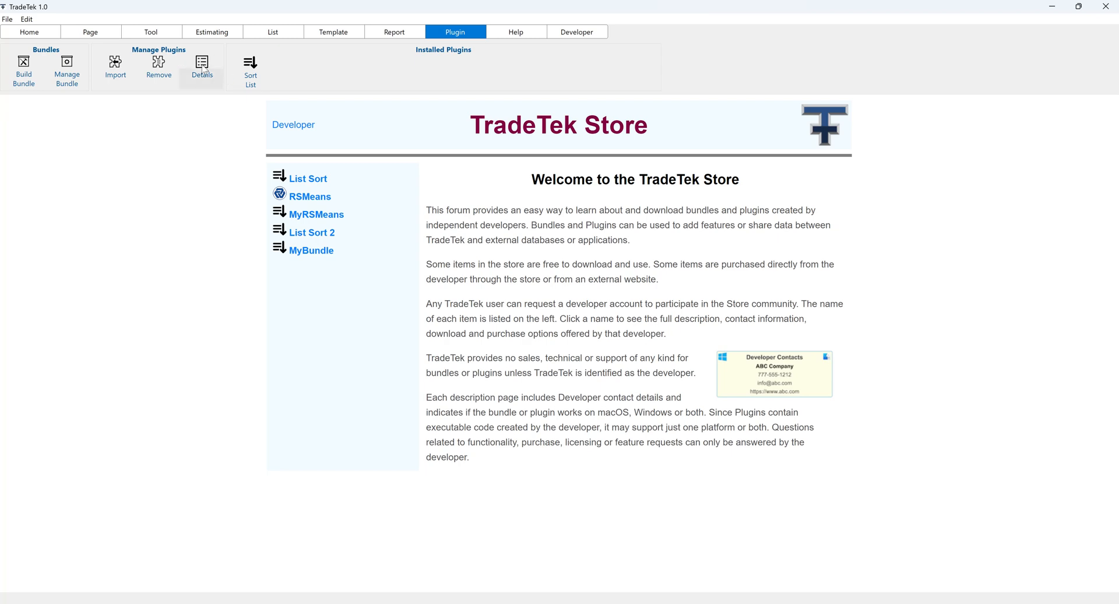